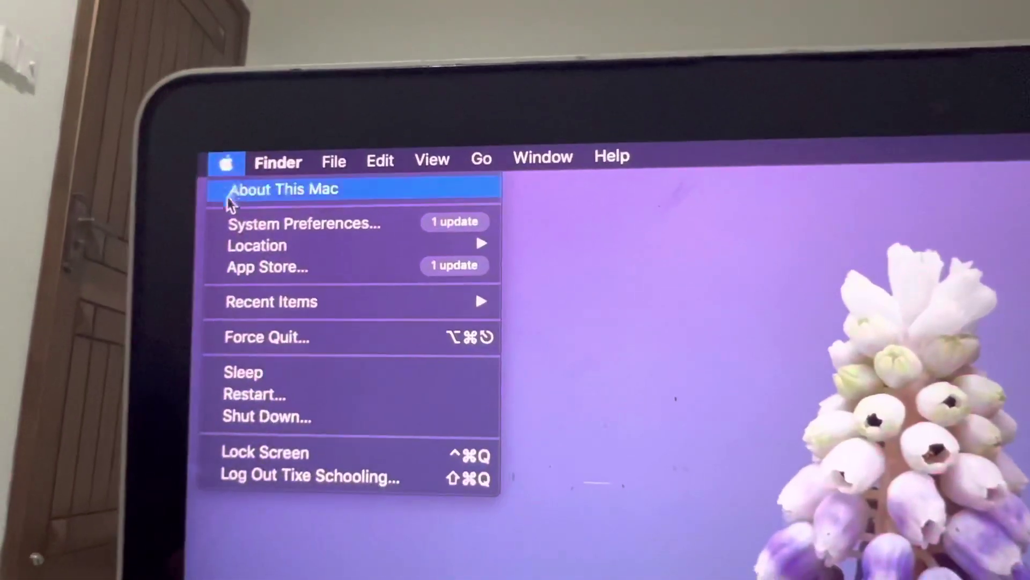
Search System Preferences for 'sharing' to list the sharing-related panes.
click(240, 207)
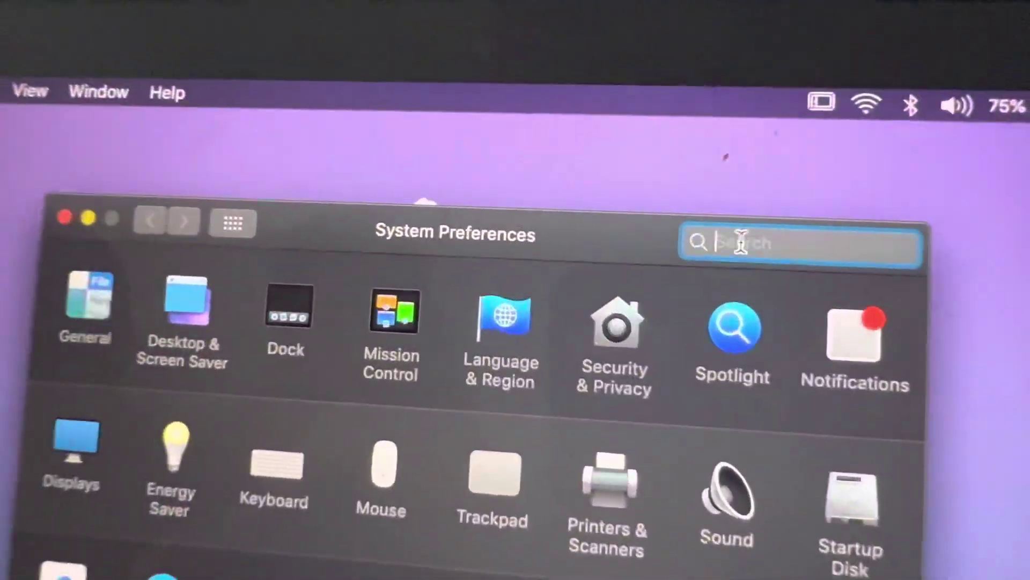
text(sha)
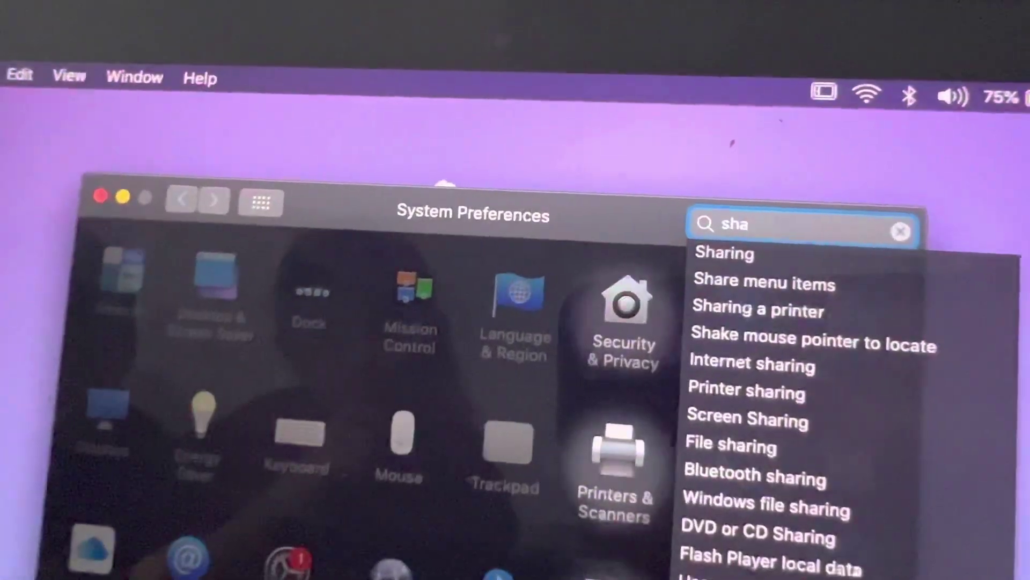
text(ring)
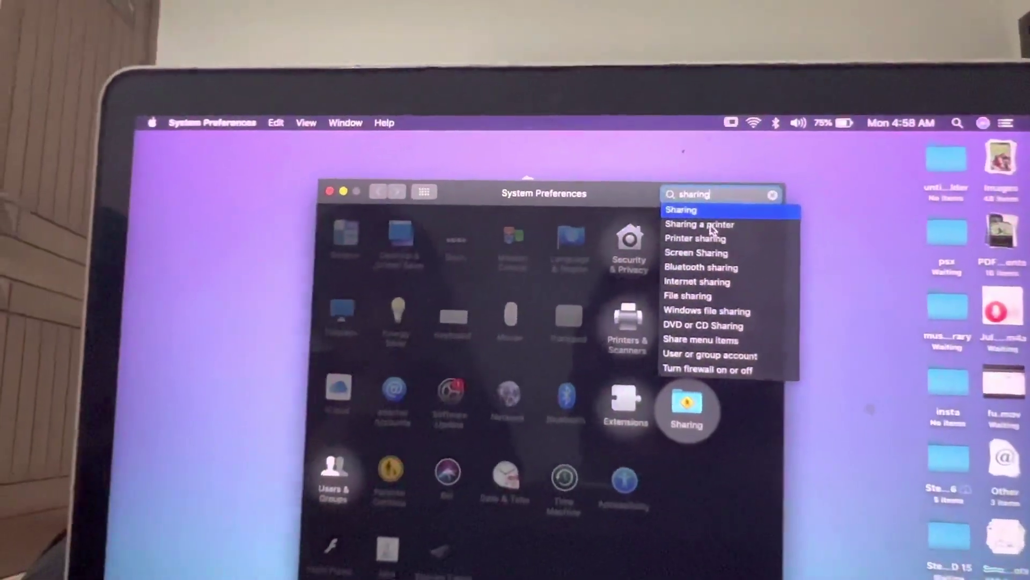
Open the Sharing pane and select the current computer name 'Tixe Schooling'.
click(709, 210)
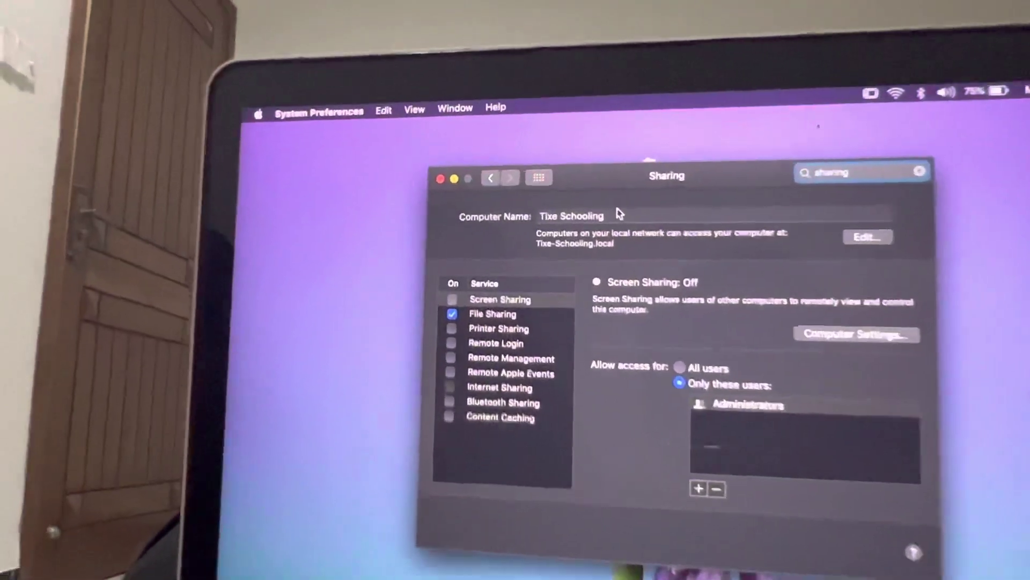
triple_click(580, 210)
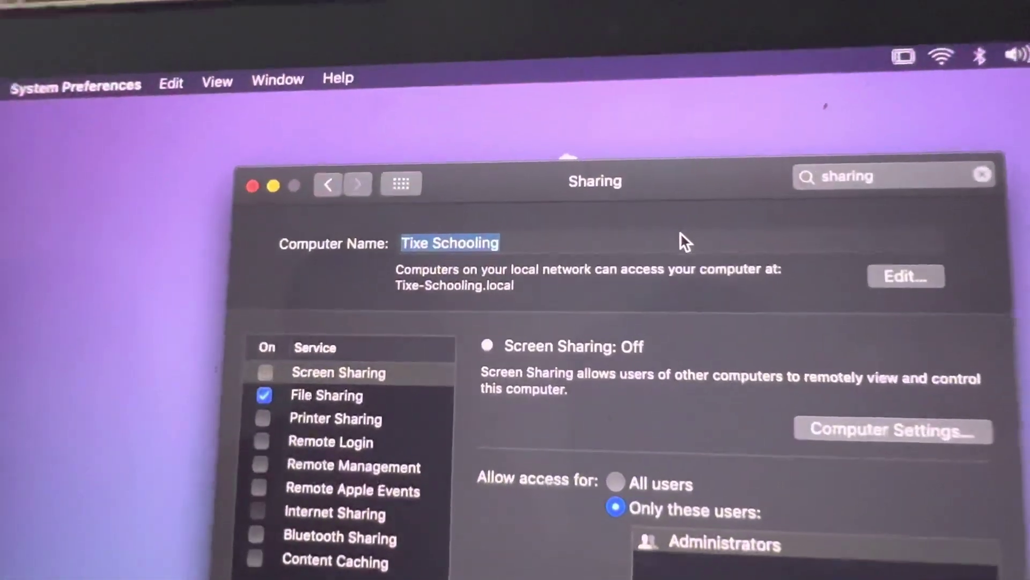
Replace the computer name with 'Tixe World', then leave and reopen Sharing to confirm it.
click(701, 261)
key(BackSpace)
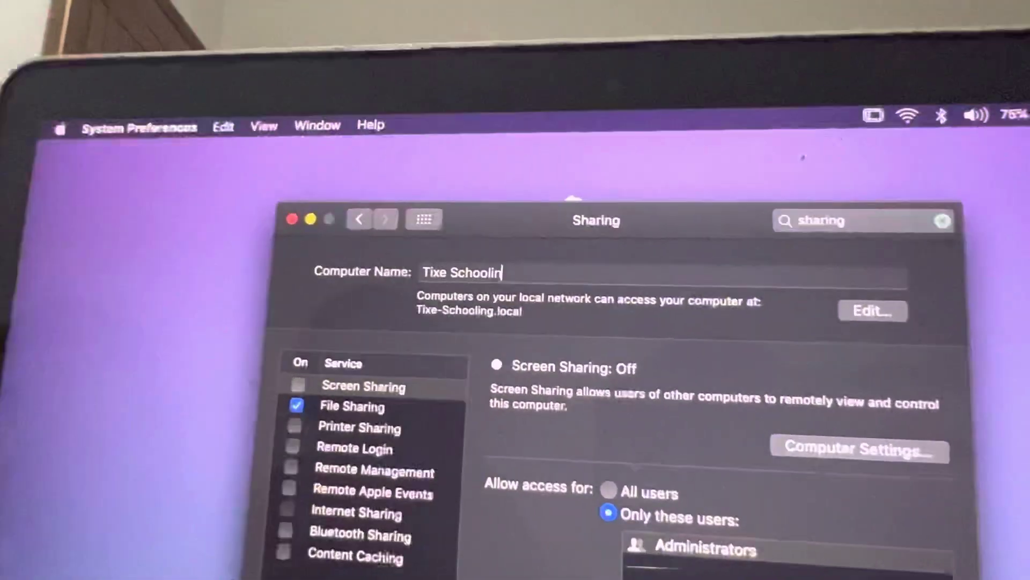
key(BackSpace)
key(BackSpace)
key(BackSpace)
key(BackSpace)
key(BackSpace)
key(BackSpace)
key(BackSpace)
key(BackSpace)
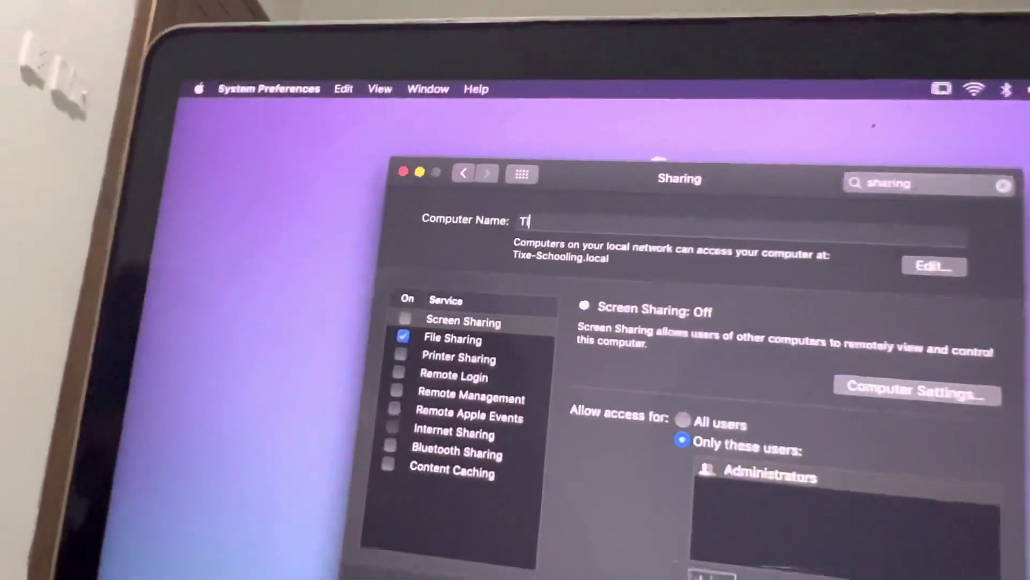
text(ixe)
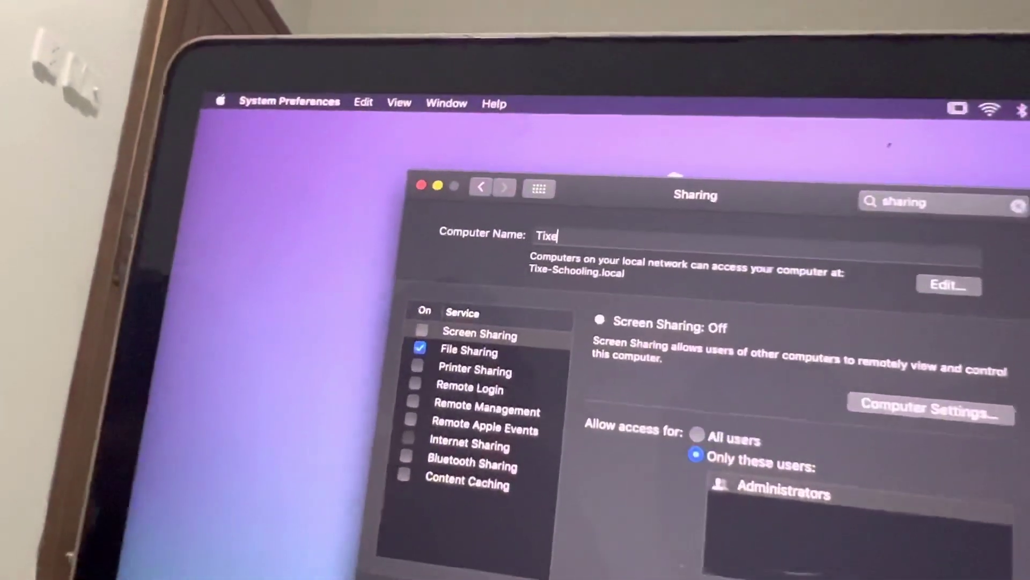
text(W)
key(BackSpace)
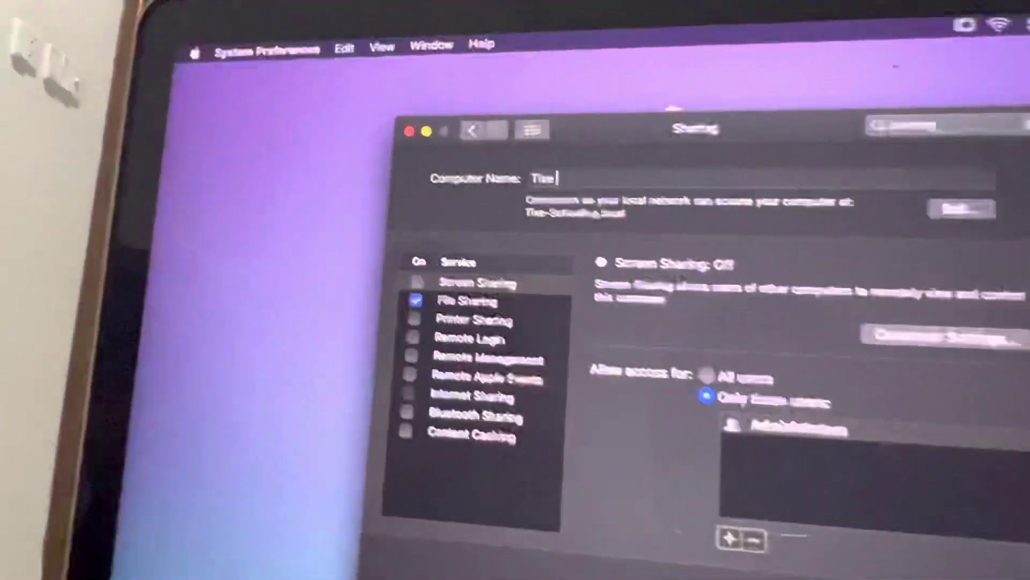
text(W)
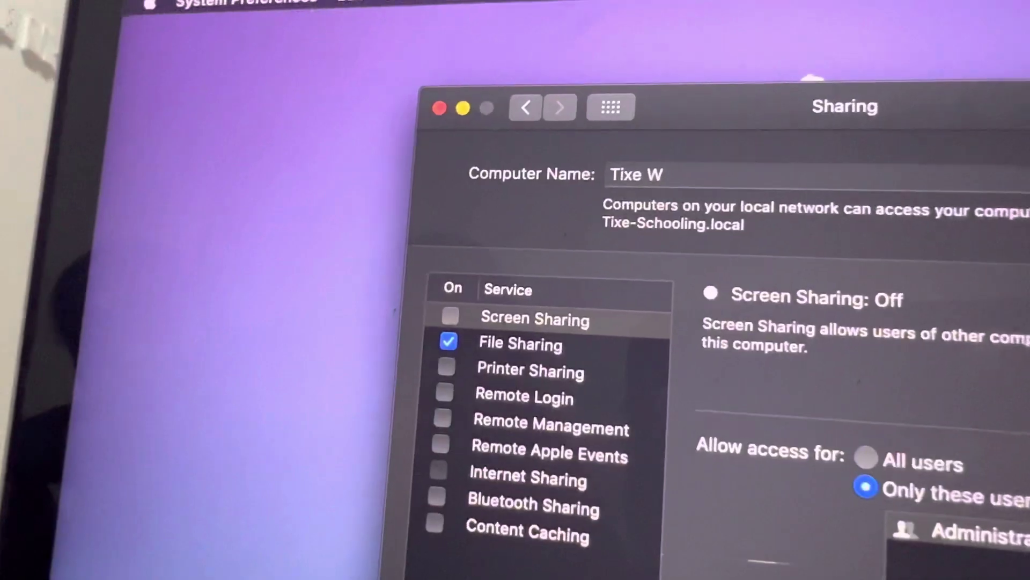
text(orl)
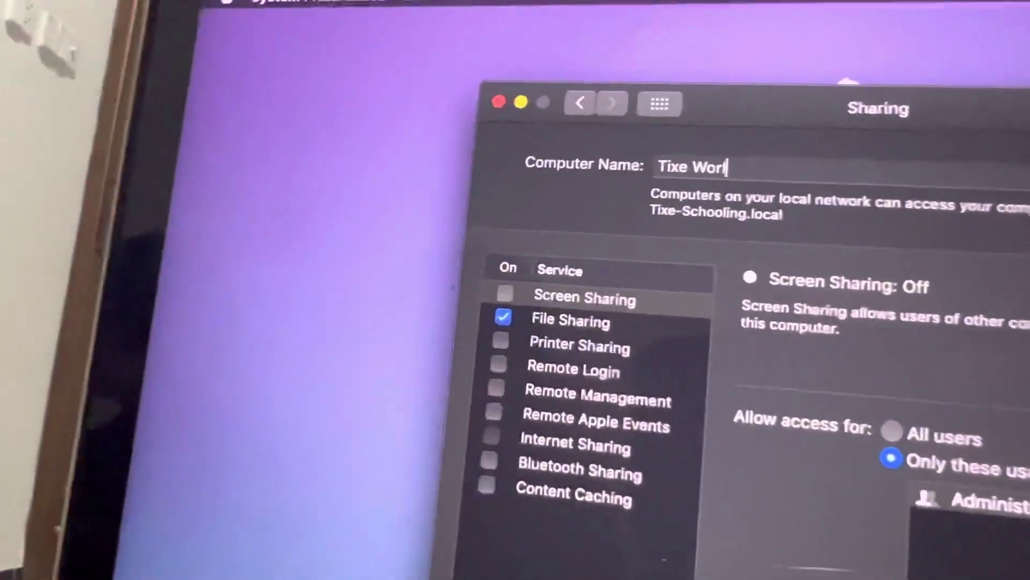
text(d)
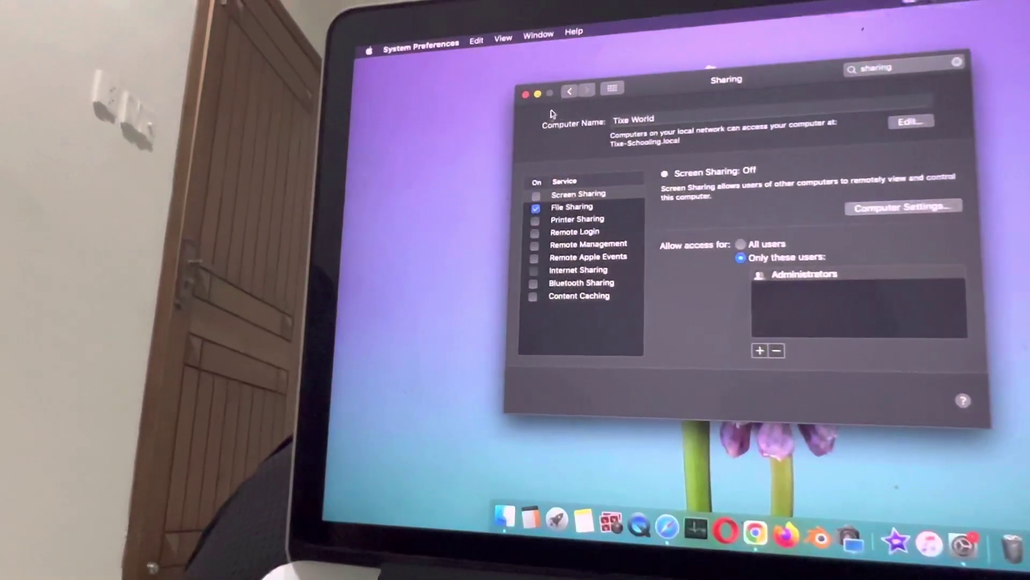
click(570, 94)
click(593, 104)
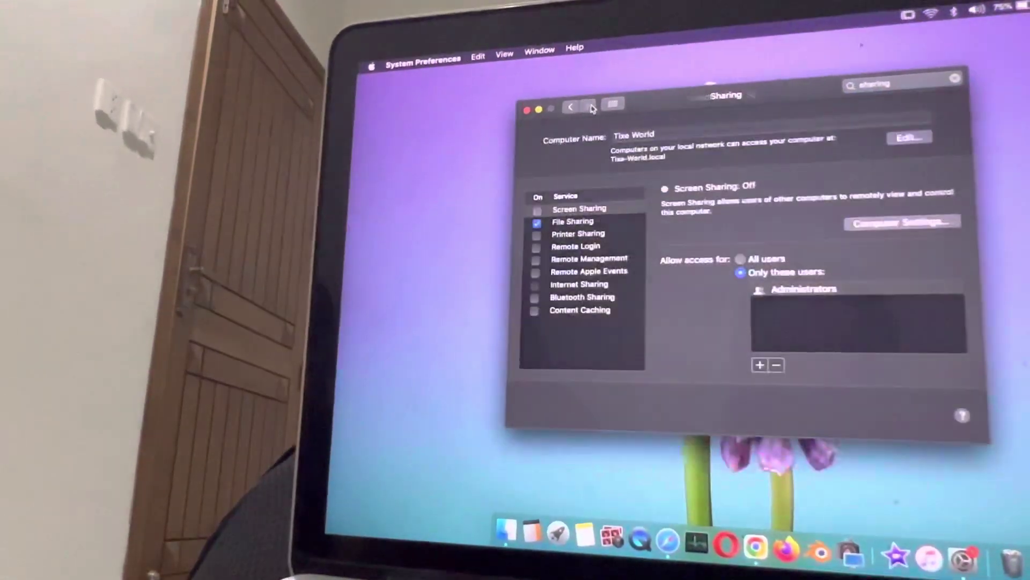